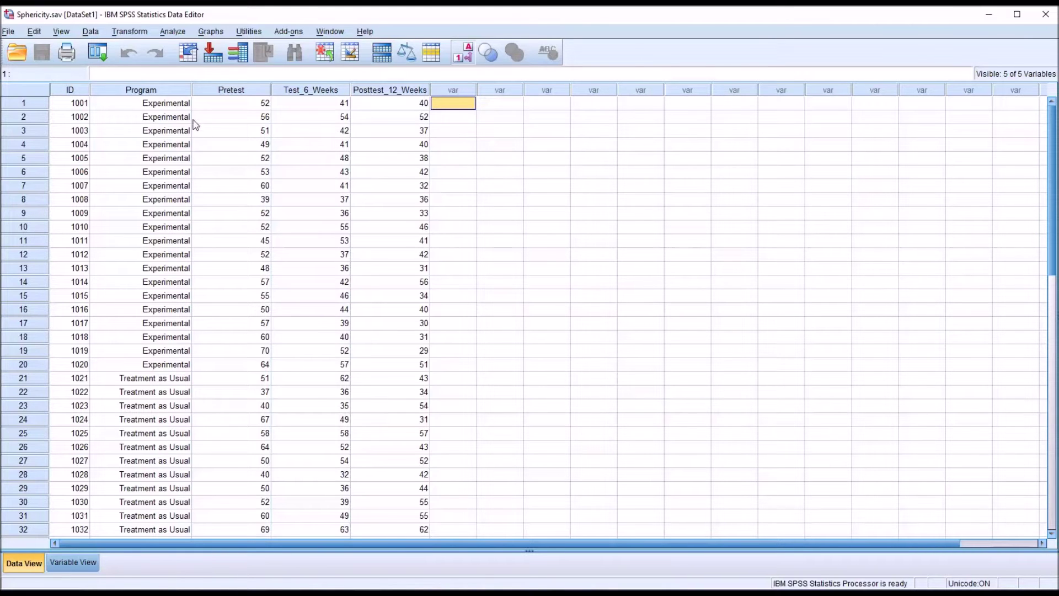
# Review the Program grouping variable and the Pretest, Test_6_Weeks and Posttest_12_Weeks columns
pyautogui.click(142, 91)
pyautogui.click(140, 105)
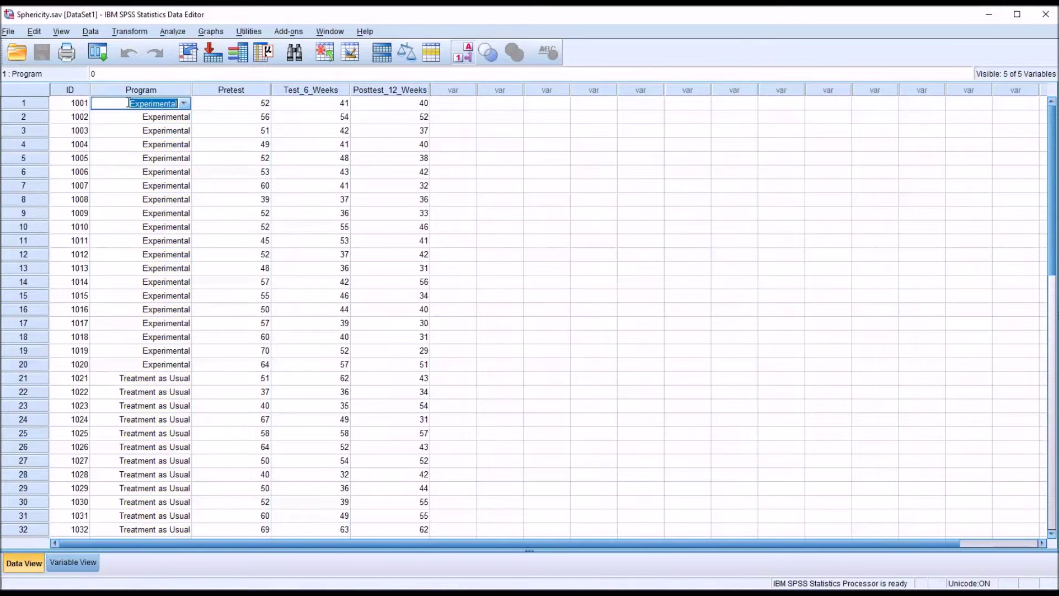
pyautogui.click(127, 117)
pyautogui.click(106, 380)
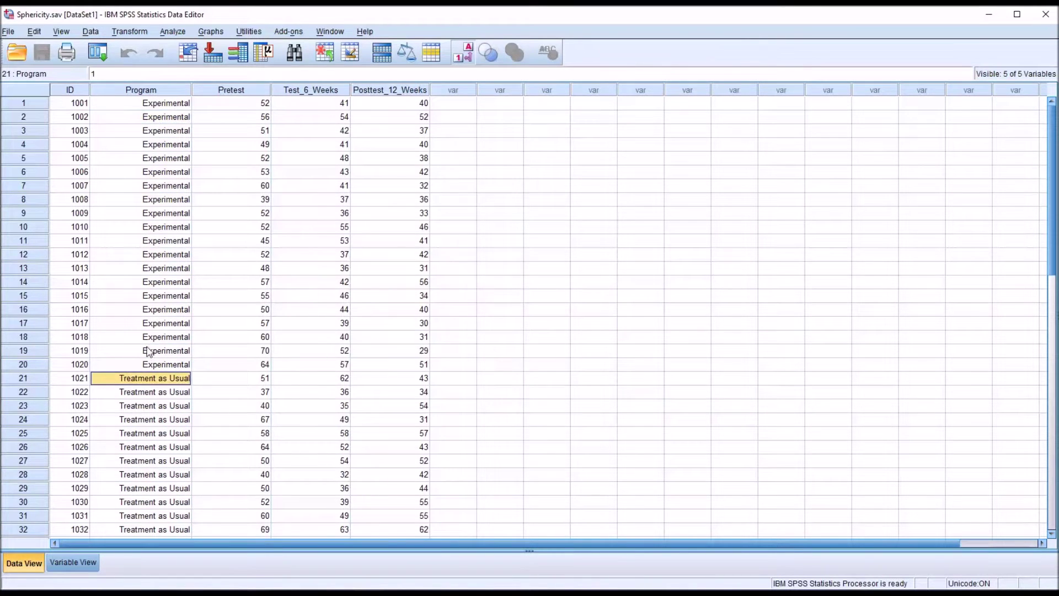
pyautogui.click(229, 105)
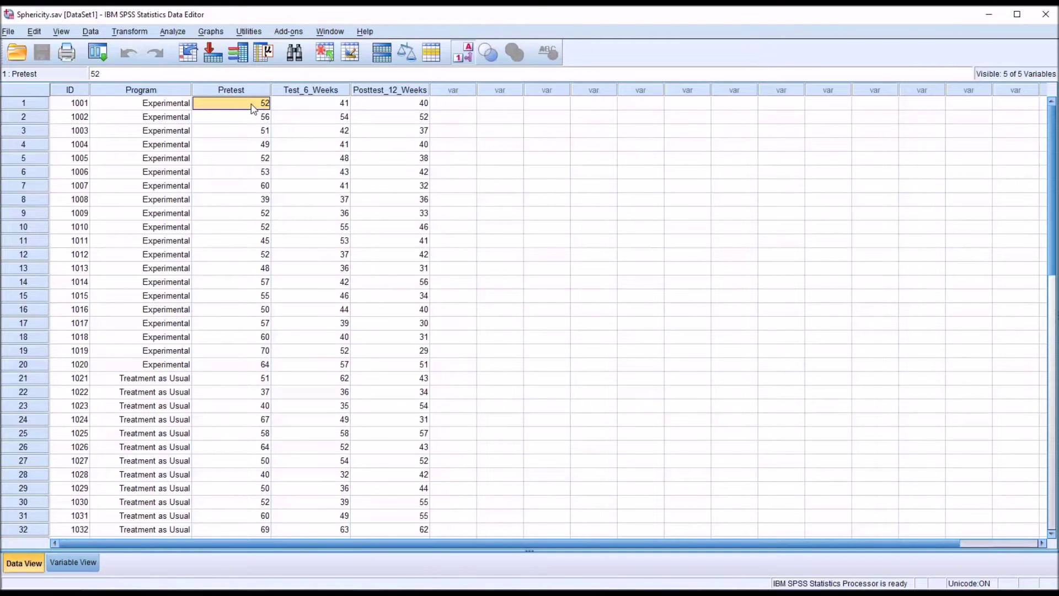
pyautogui.click(237, 88)
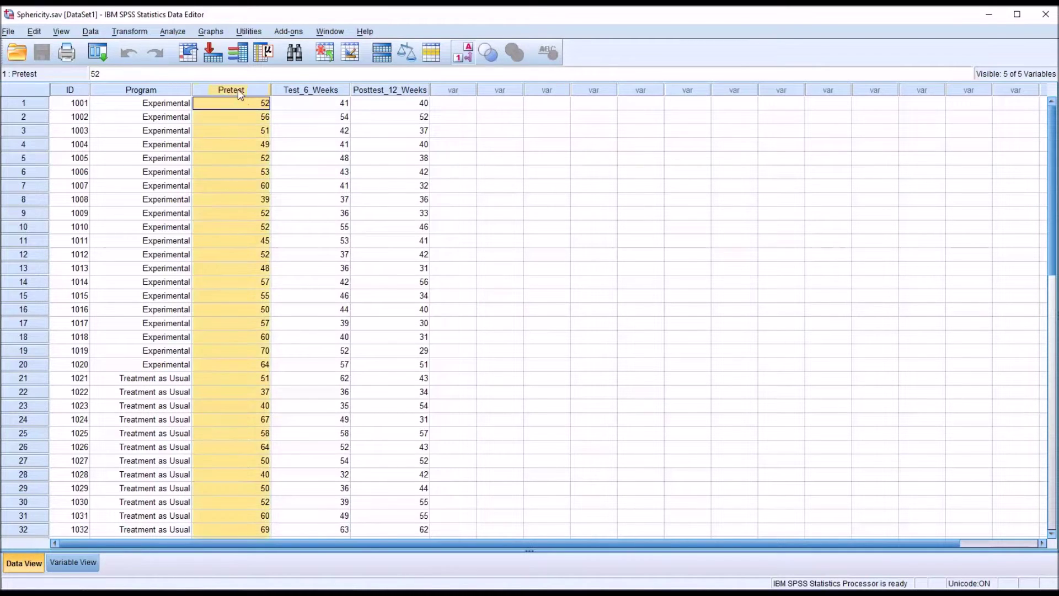
pyautogui.click(308, 91)
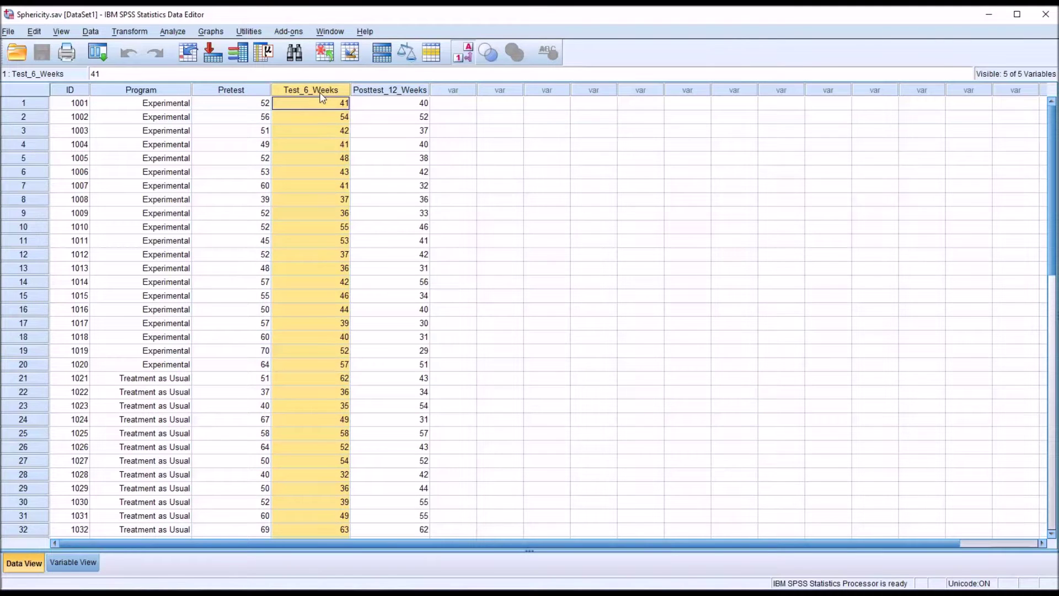
pyautogui.click(374, 91)
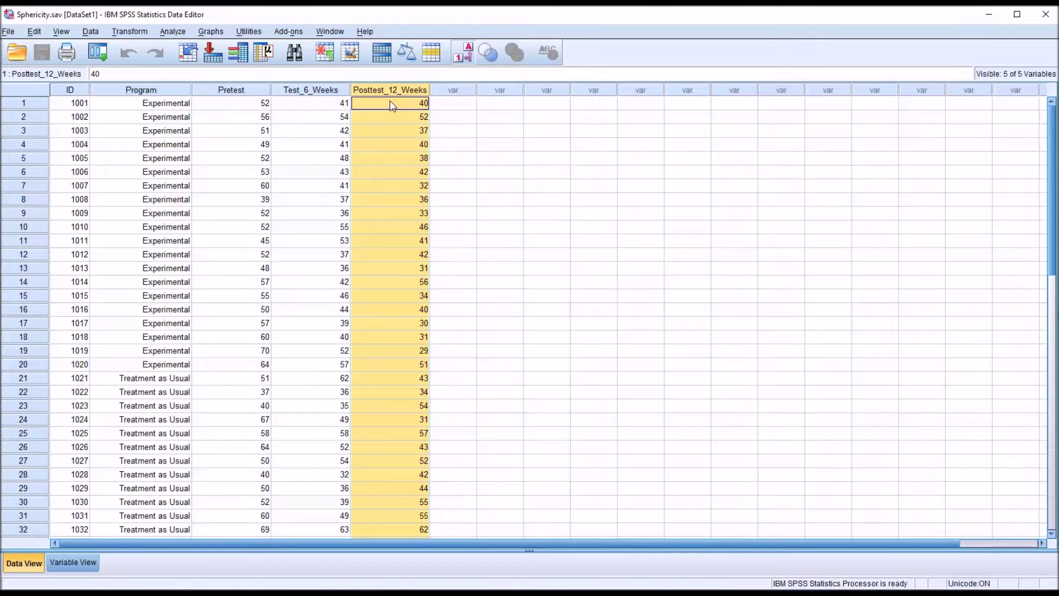
pyautogui.click(392, 105)
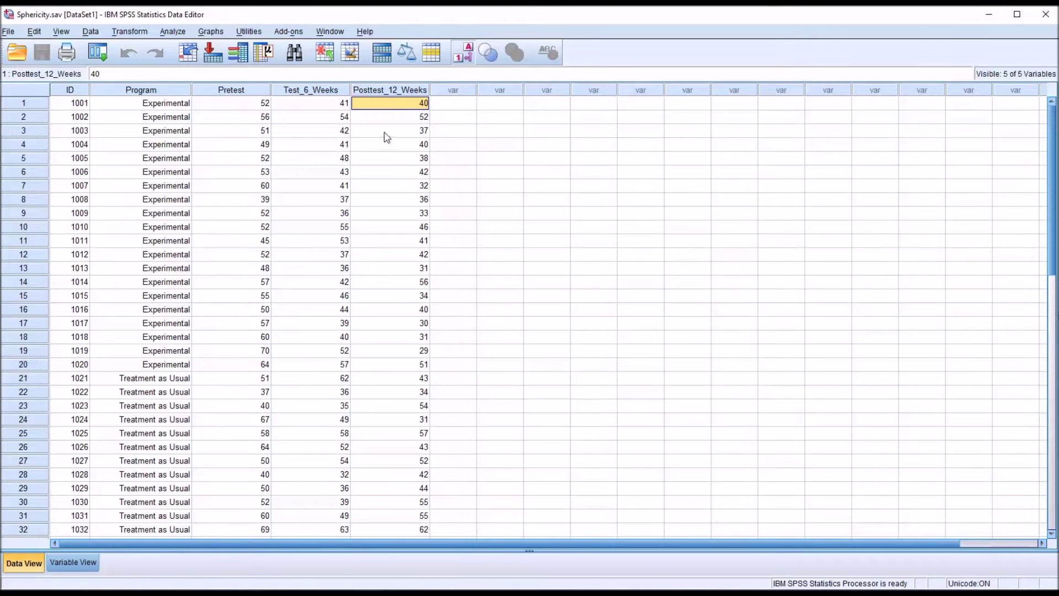
pyautogui.click(246, 91)
pyautogui.click(291, 91)
pyautogui.click(359, 91)
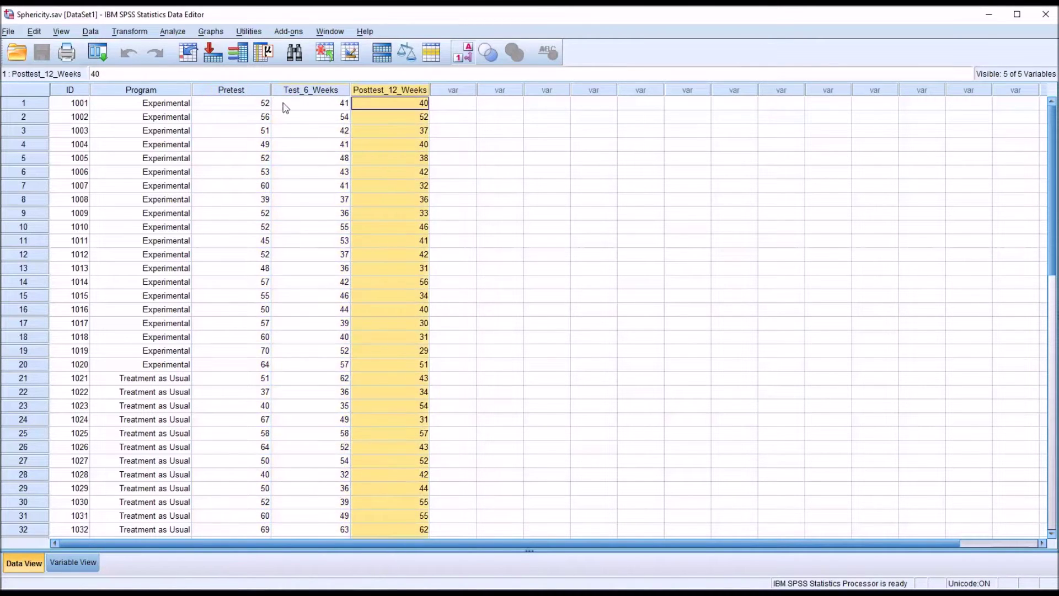
pyautogui.click(358, 106)
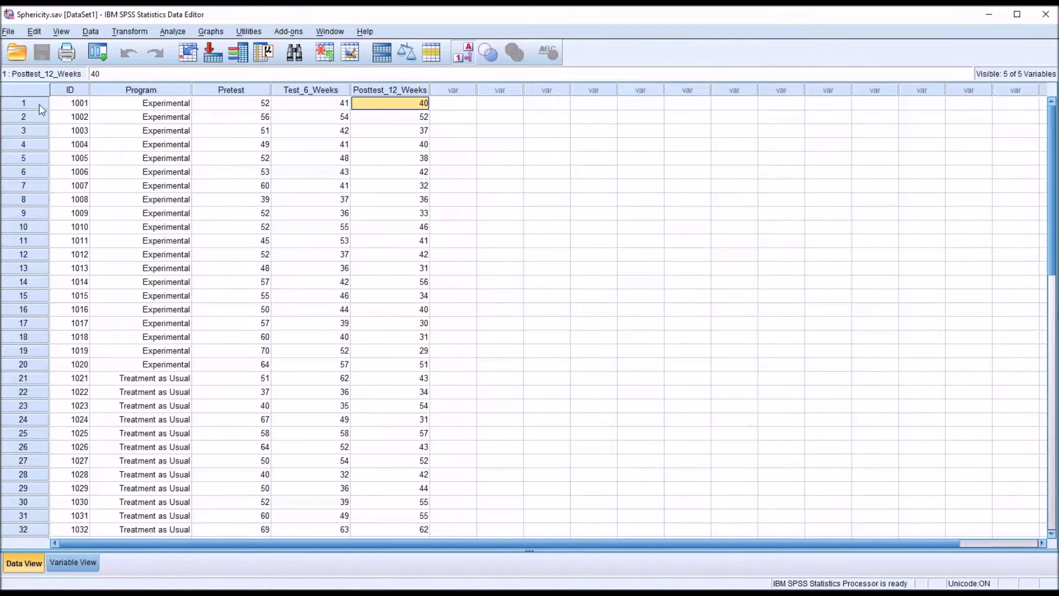
# Trace participant 1001's scores across the three measurement times
pyautogui.click(63, 106)
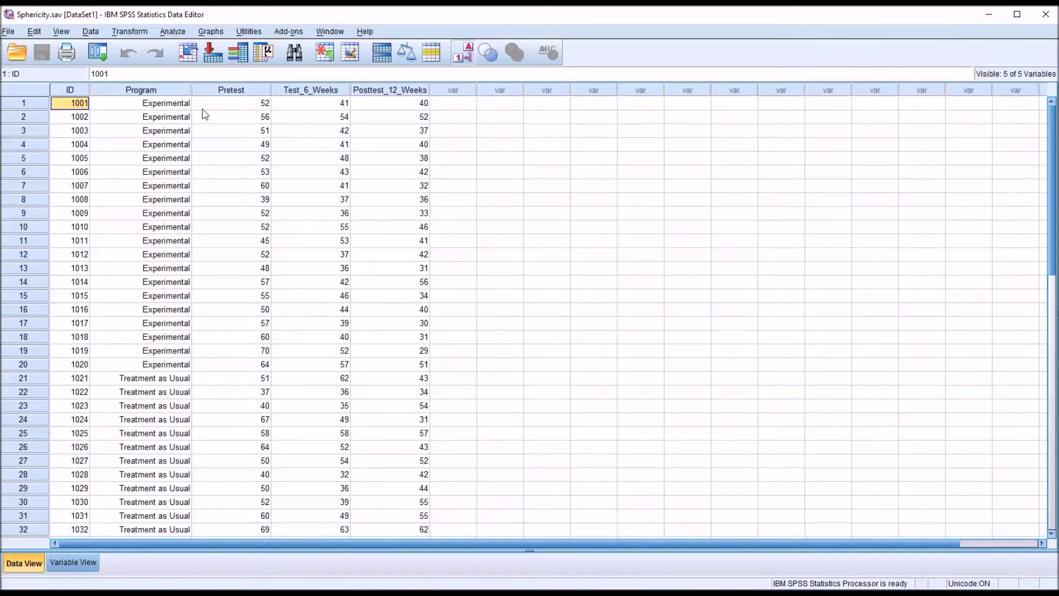
pyautogui.click(244, 109)
pyautogui.click(297, 110)
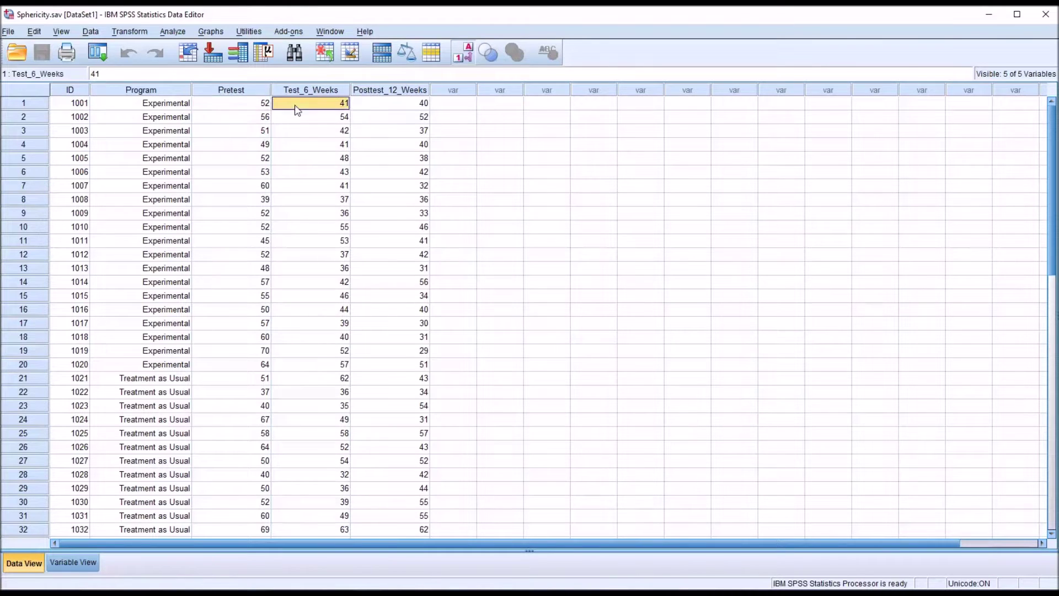
pyautogui.click(369, 112)
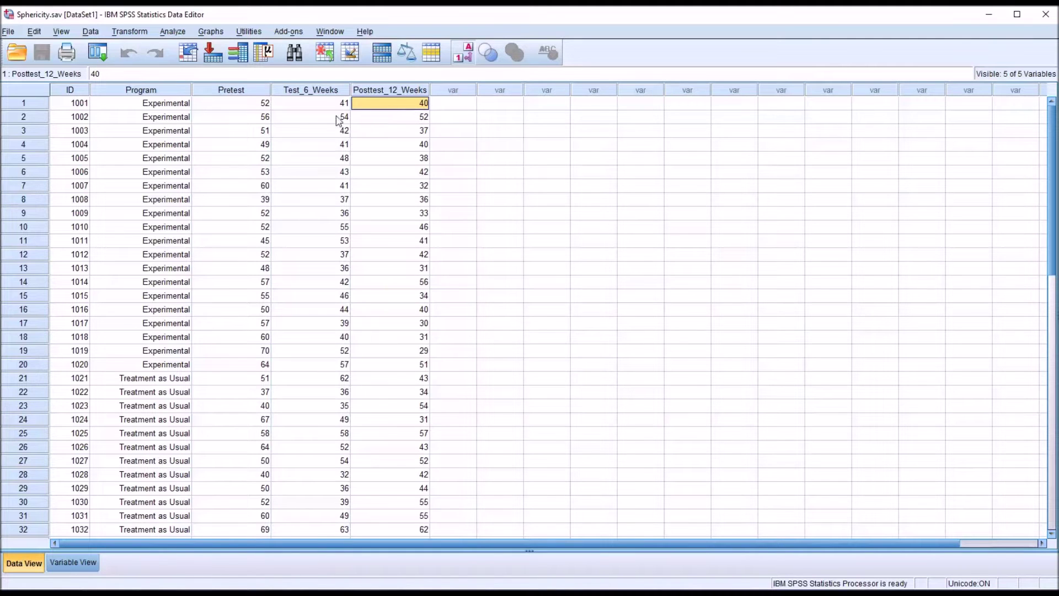
pyautogui.click(245, 92)
pyautogui.click(301, 91)
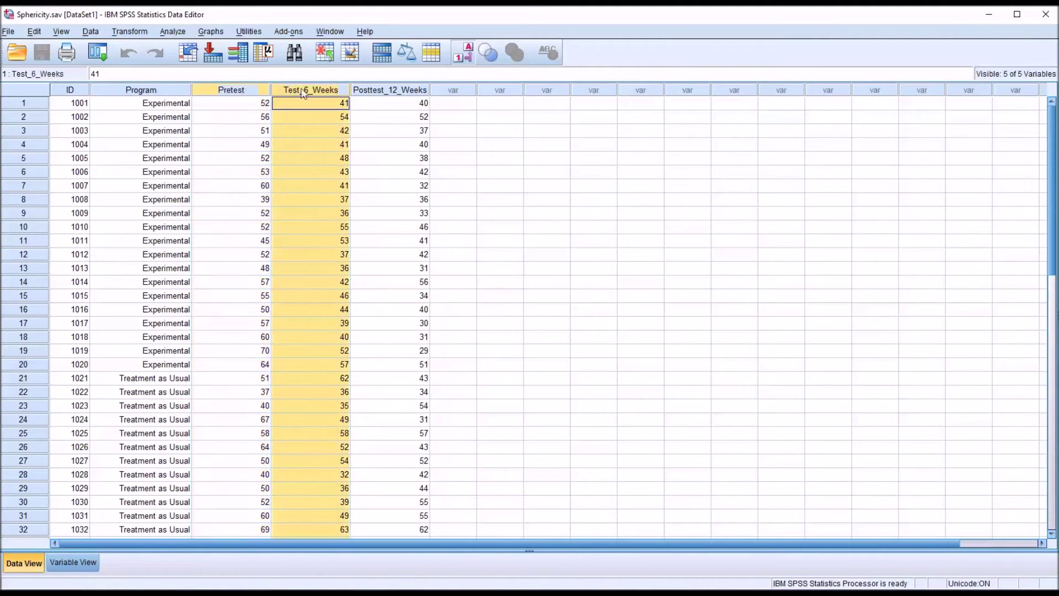
pyautogui.click(377, 93)
pyautogui.click(367, 108)
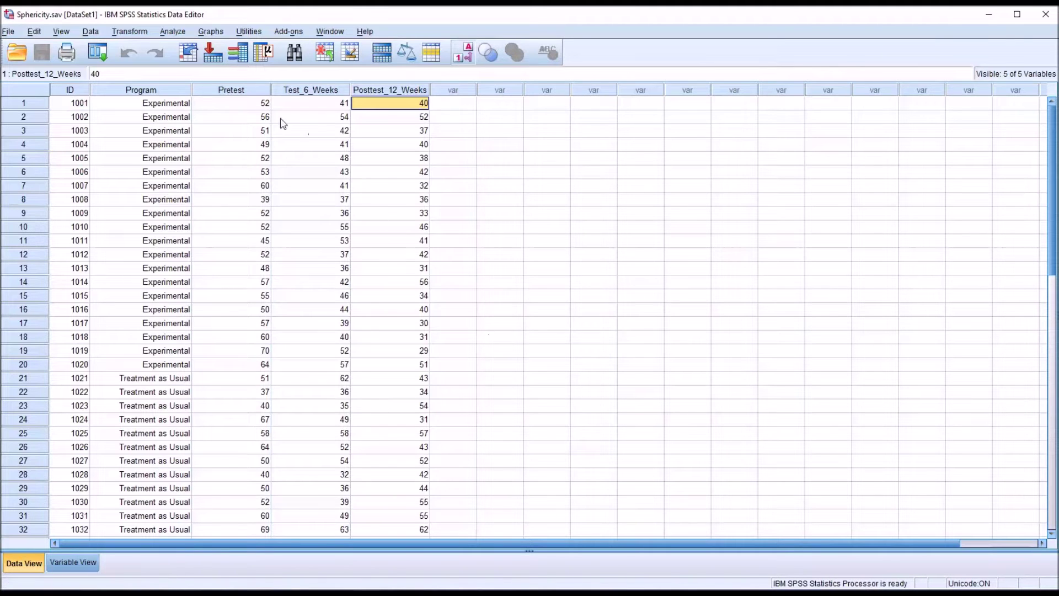
# Go over the three repeated score columns and the Program variable again
pyautogui.click(252, 95)
pyautogui.click(293, 95)
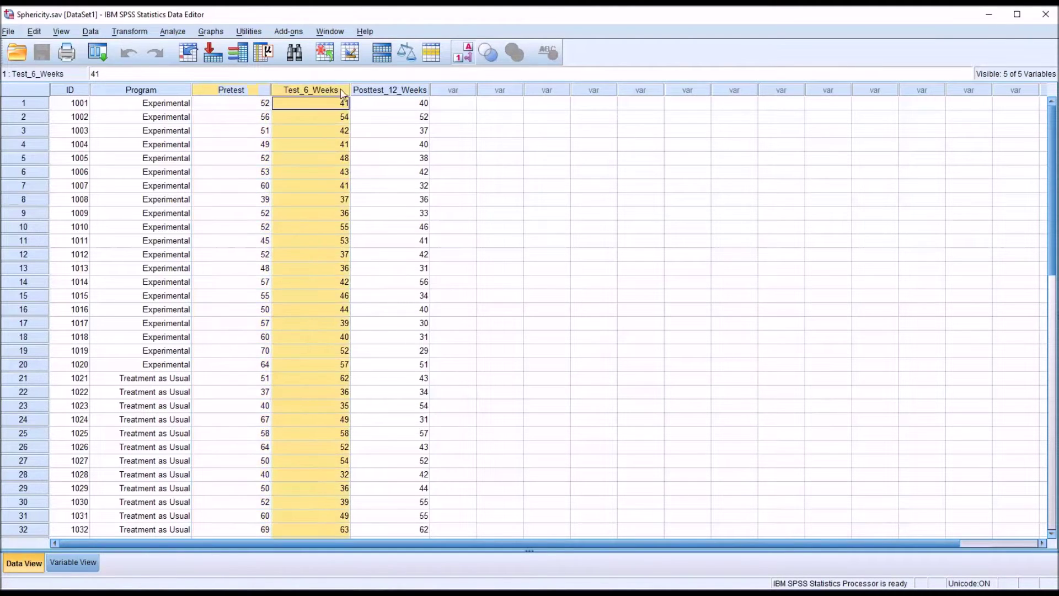
pyautogui.click(362, 92)
pyautogui.click(371, 105)
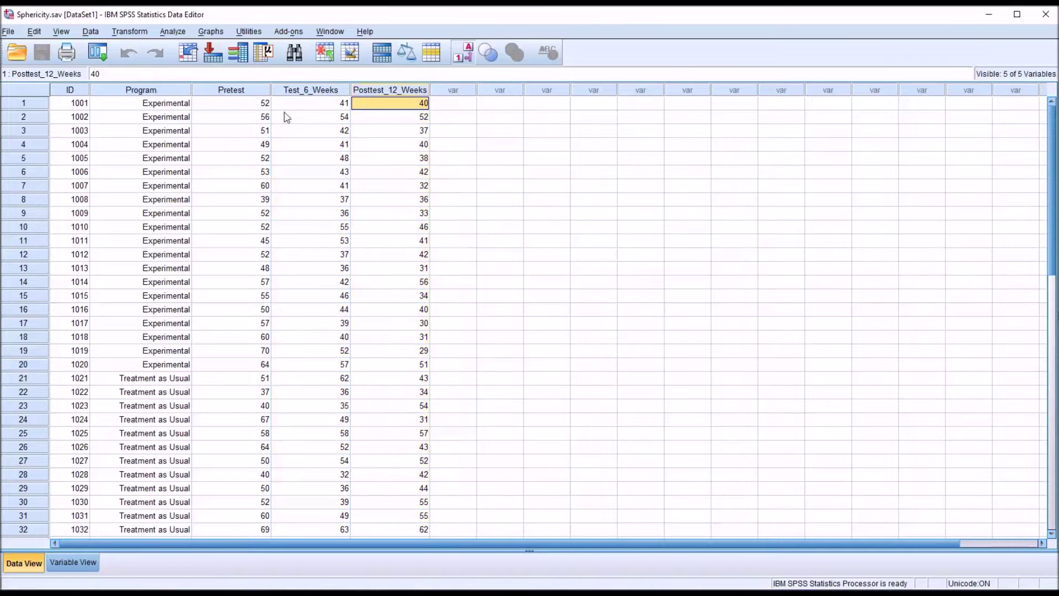
pyautogui.click(169, 92)
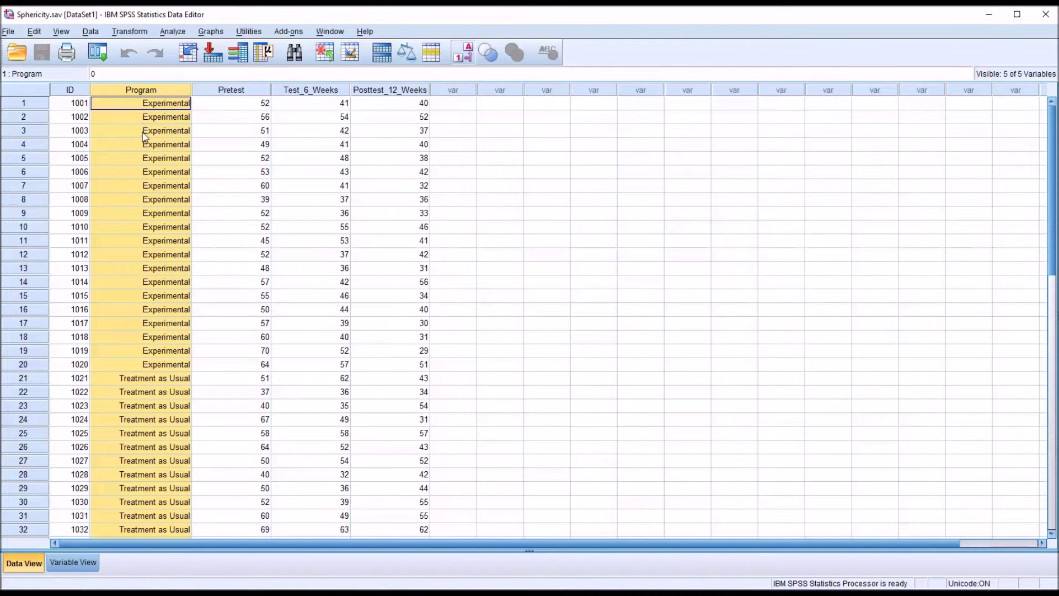
pyautogui.click(243, 90)
pyautogui.click(309, 90)
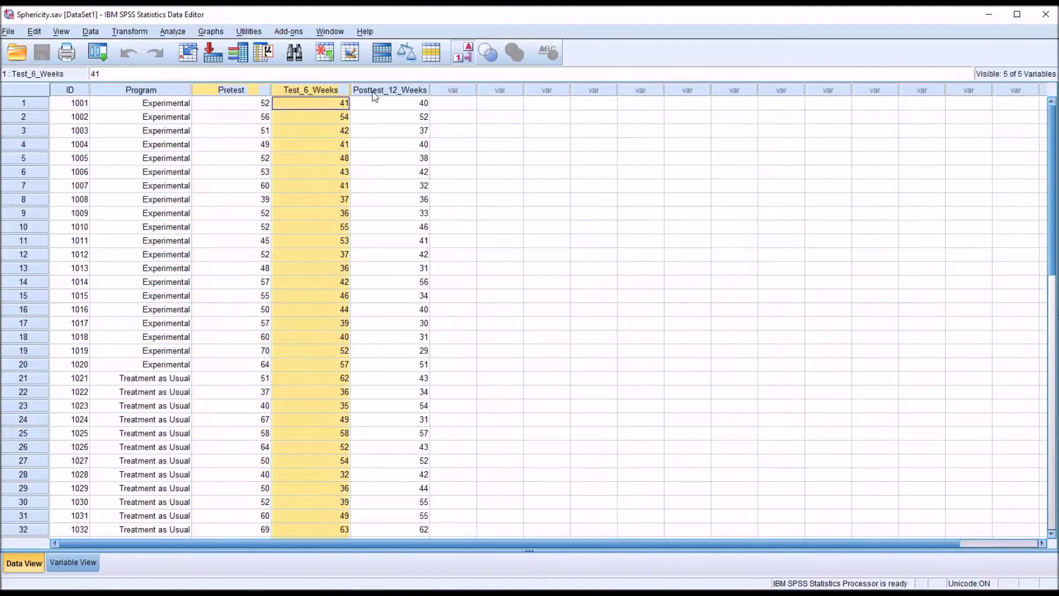
pyautogui.click(374, 90)
pyautogui.click(442, 106)
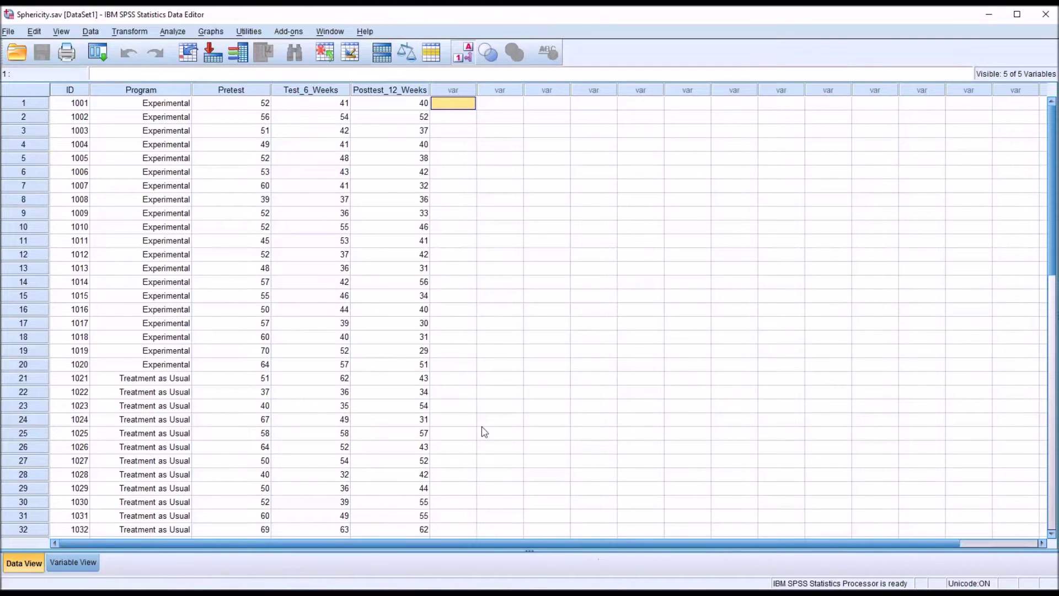
pyautogui.click(246, 91)
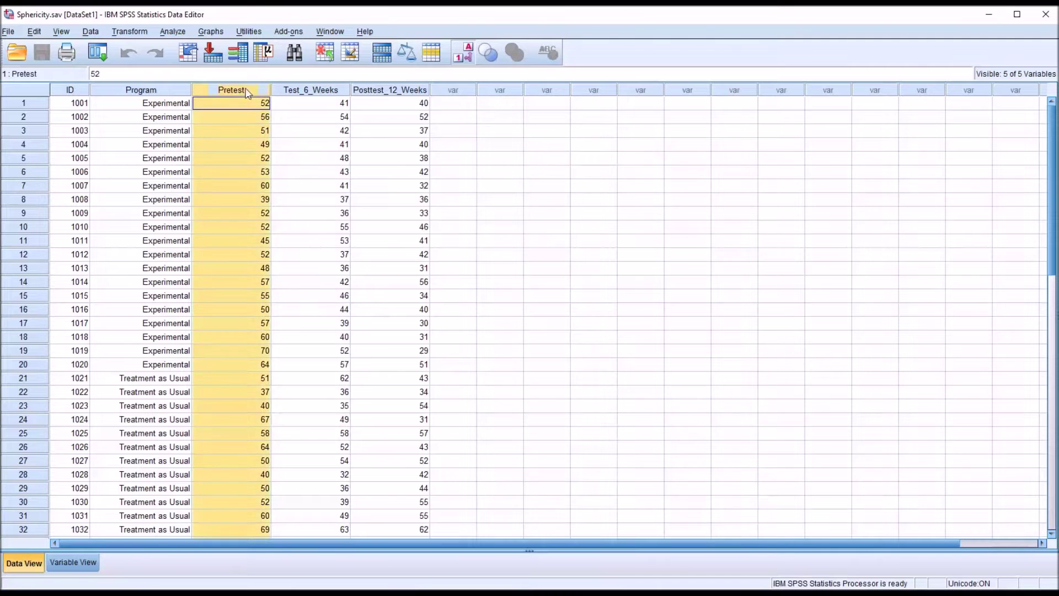
pyautogui.click(291, 93)
pyautogui.click(360, 97)
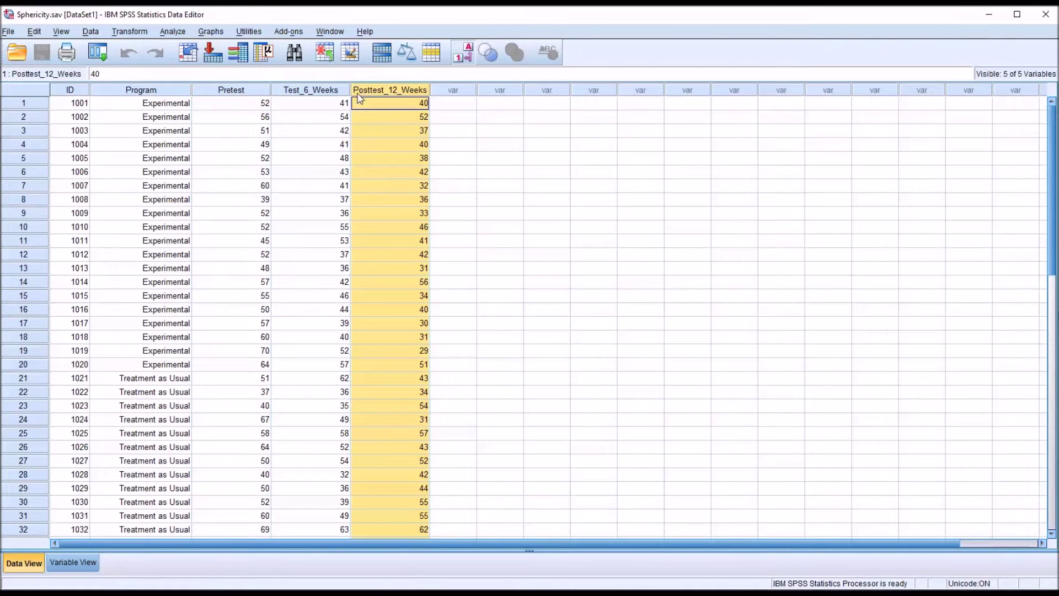
pyautogui.click(249, 107)
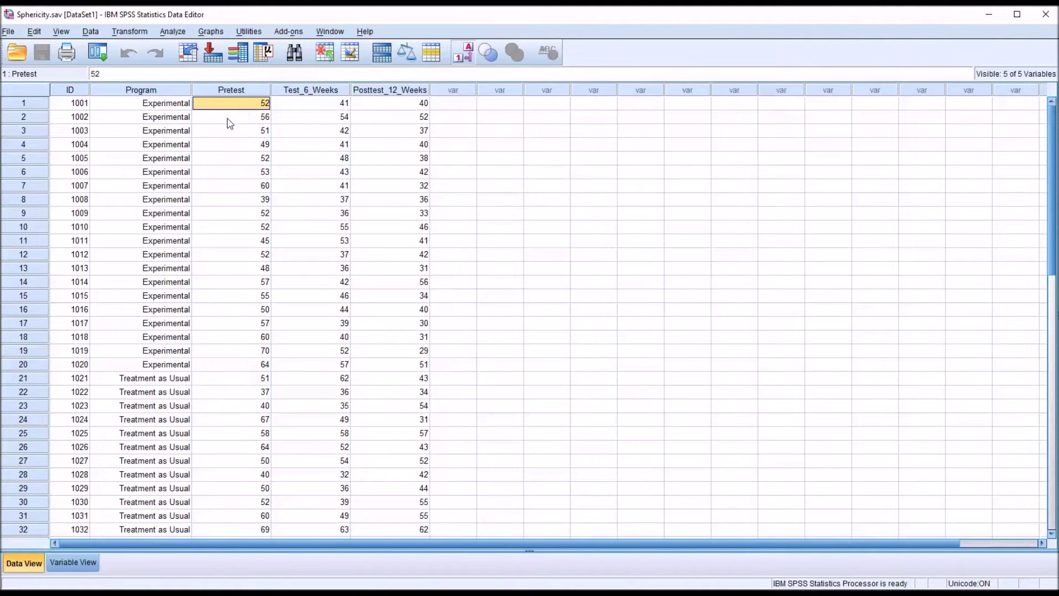
pyautogui.click(164, 91)
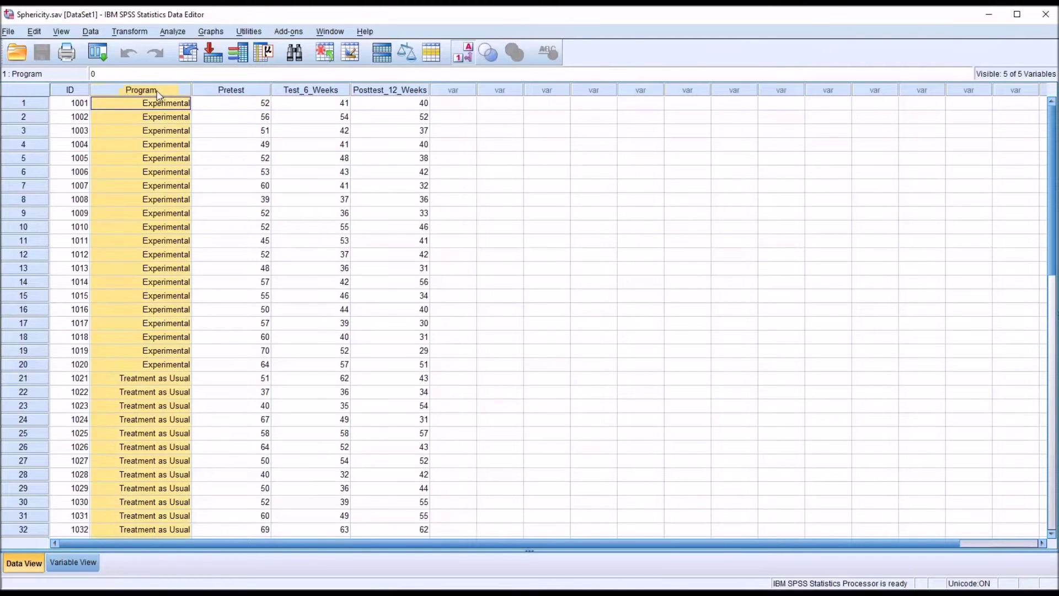
pyautogui.click(214, 104)
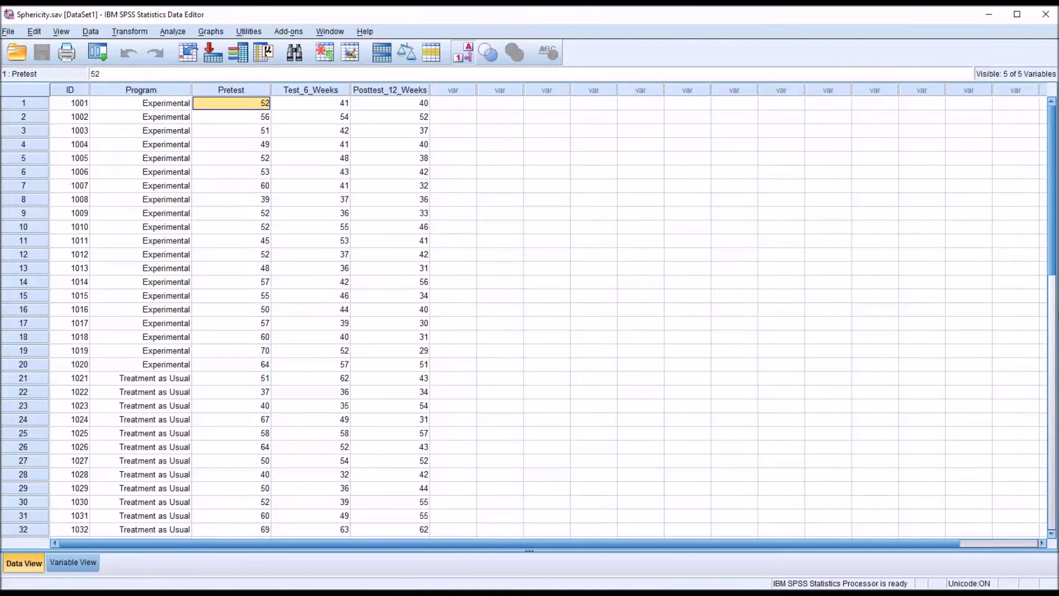
# Open Analyze > General Linear Model > Repeated Measures from an empty cell
pyautogui.click(459, 105)
pyautogui.click(170, 33)
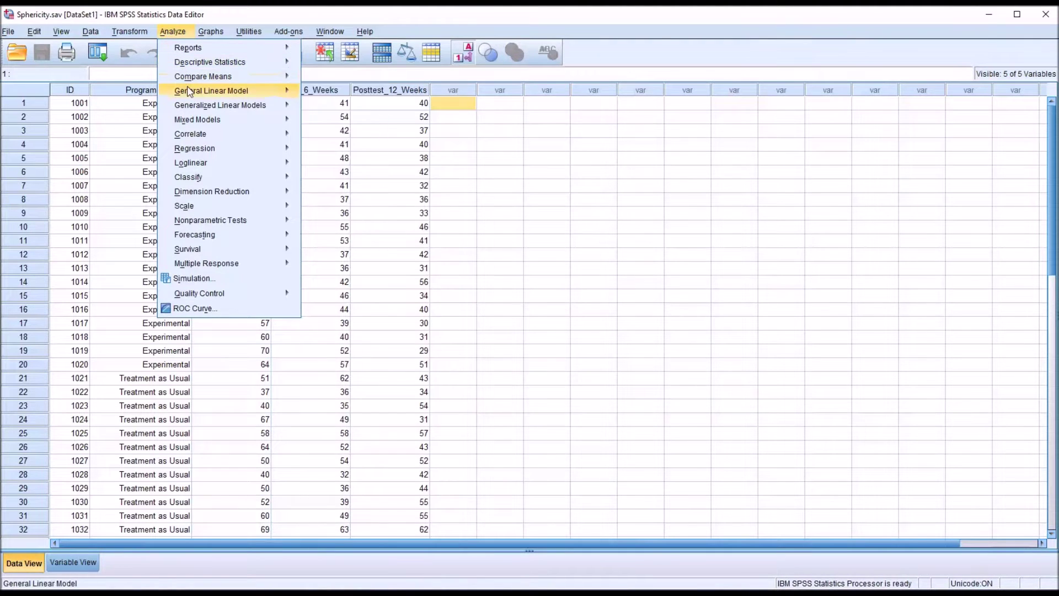
pyautogui.moveTo(189, 90)
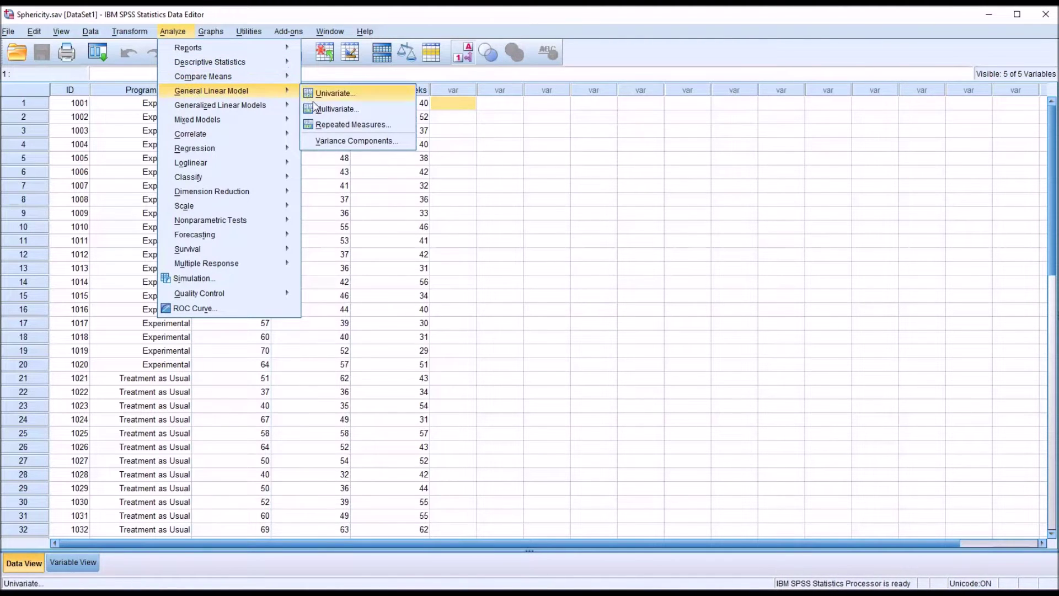
pyautogui.click(327, 126)
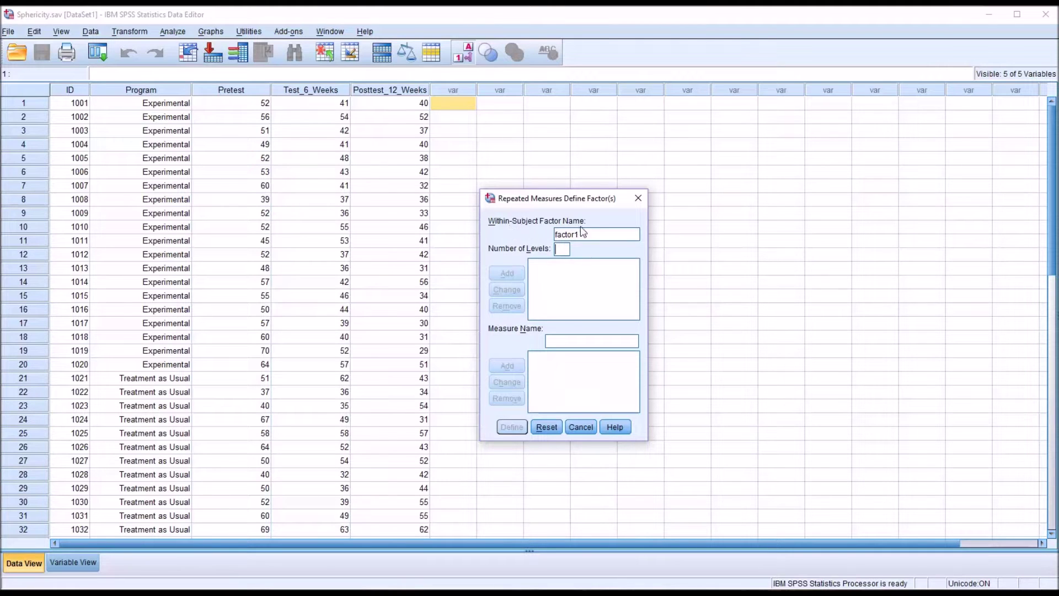
# Replace factor1 with Depression, give it 3 levels, add it, and proceed to Define
pyautogui.click(560, 249)
pyautogui.moveTo(582, 235); pyautogui.dragTo(554, 234)
pyautogui.moveTo(580, 235); pyautogui.dragTo(550, 241)
pyautogui.write('De')
pyautogui.write('3')
pyautogui.click(510, 273)
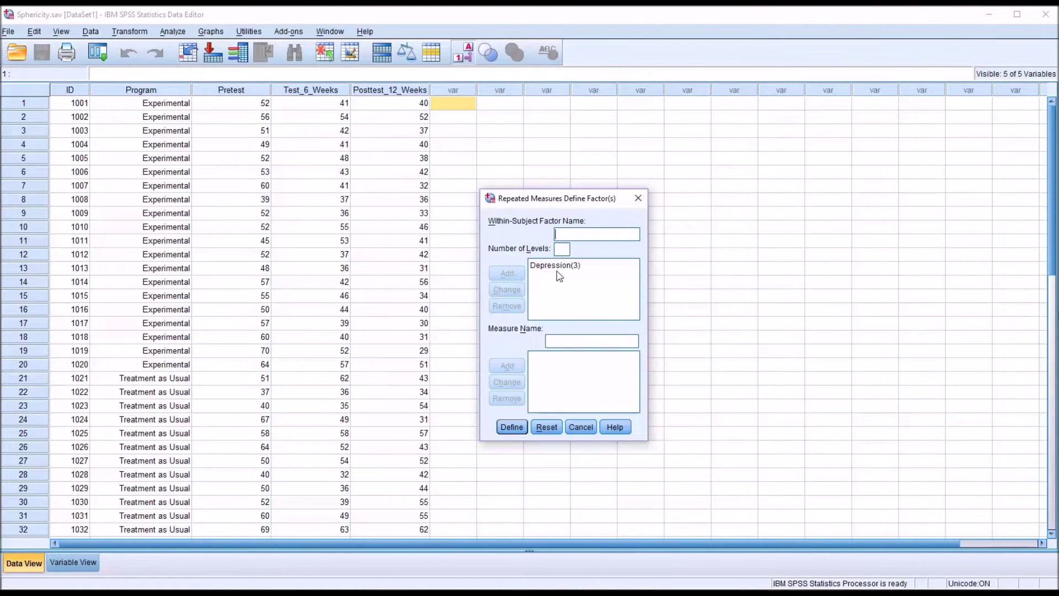
pyautogui.click(510, 428)
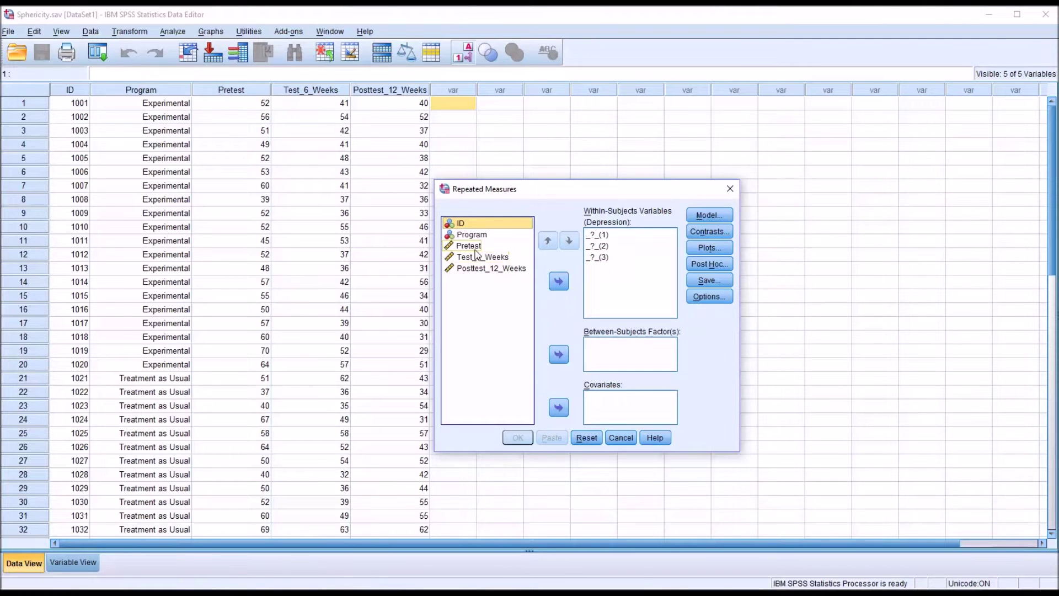
# Assign Pretest, Test_6_Weeks and Posttest_12_Weeks as Depression levels 1–3 and run the analysis
pyautogui.moveTo(472, 245); pyautogui.dragTo(601, 239)
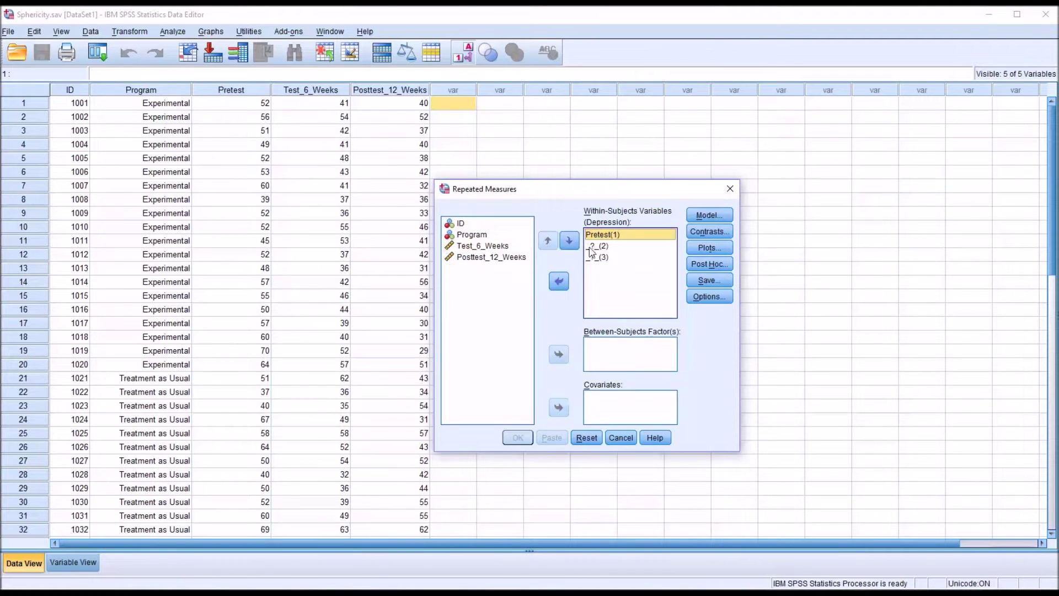
pyautogui.moveTo(472, 247); pyautogui.dragTo(597, 246)
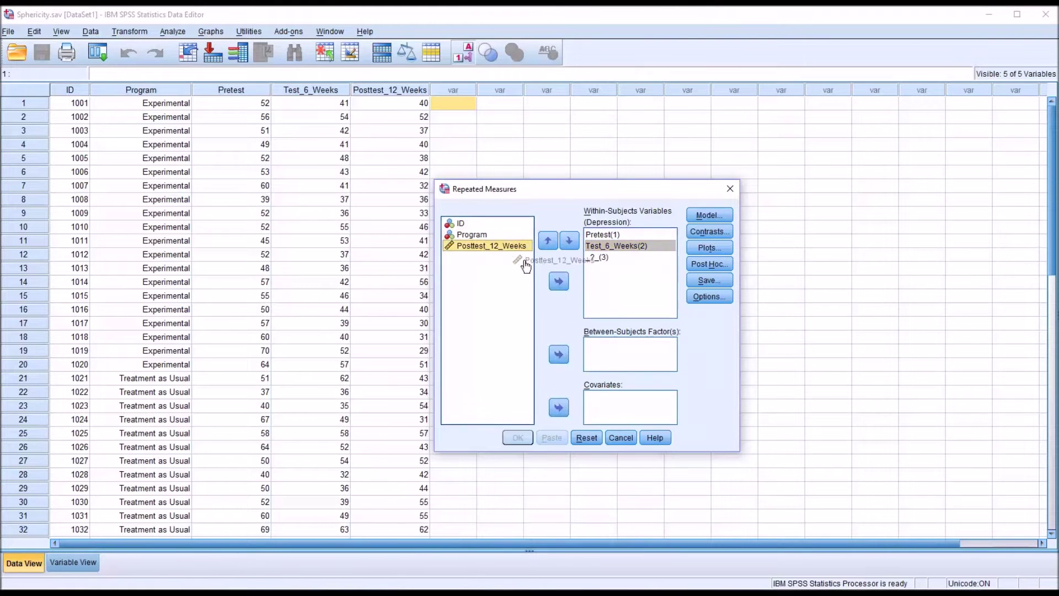
pyautogui.moveTo(526, 266); pyautogui.dragTo(595, 270)
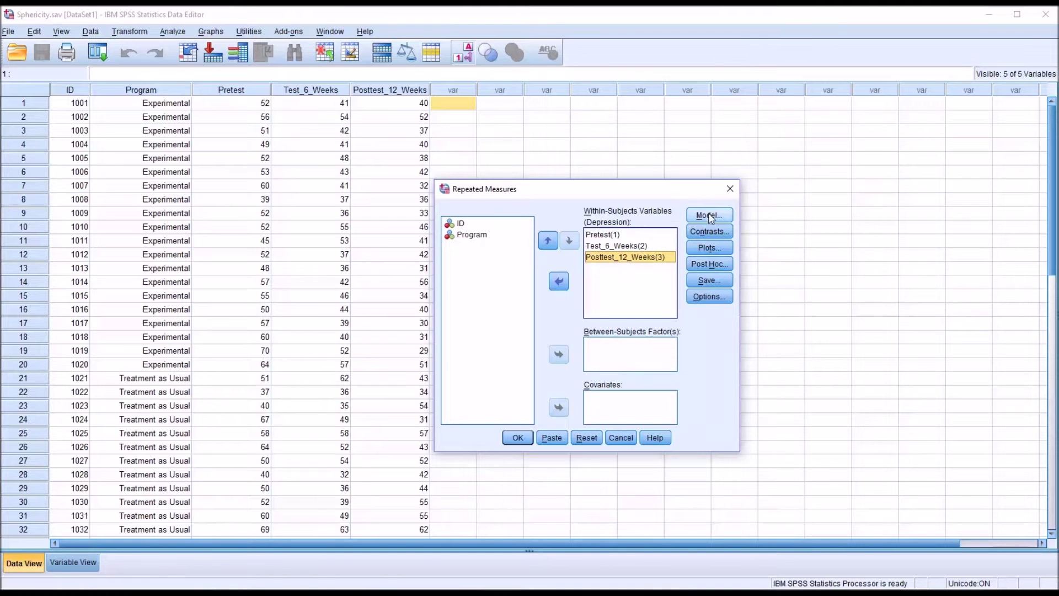
pyautogui.click(519, 436)
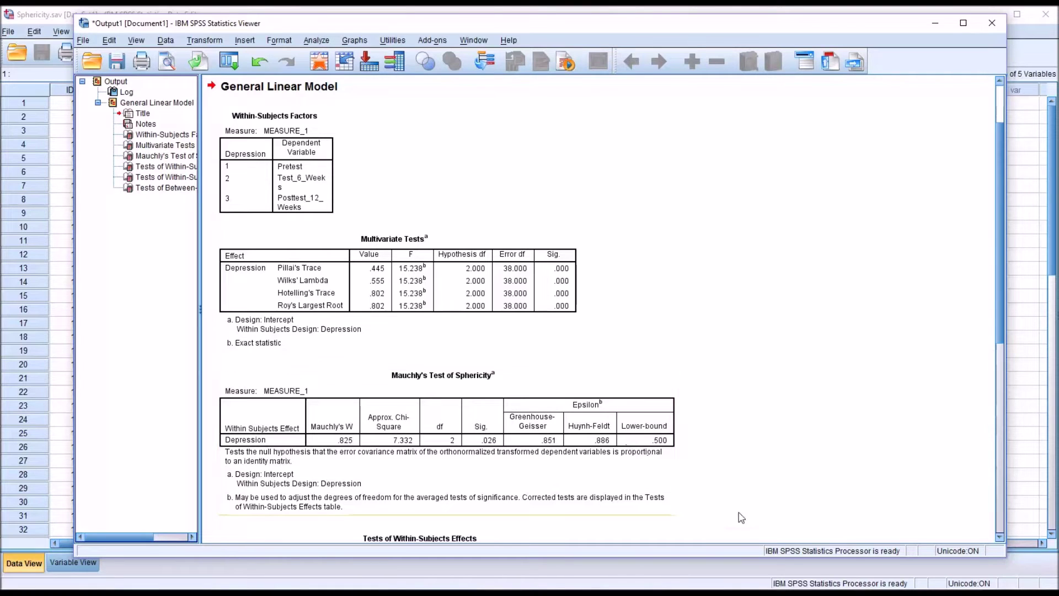
pyautogui.click(669, 374)
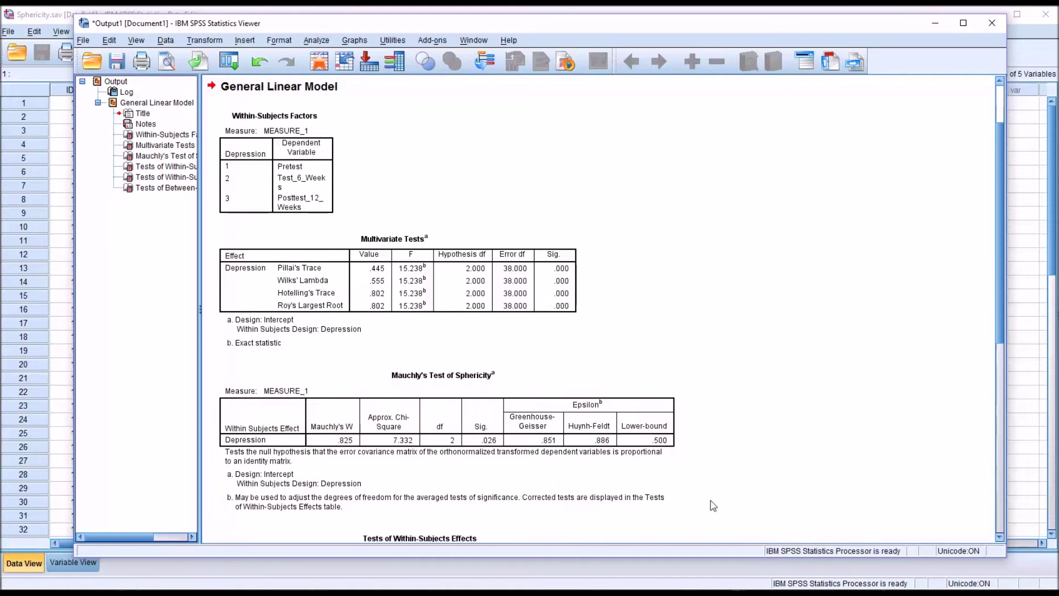
# Scroll the output to the Tests of Within-Subjects Effects table (Depression F = 19.068)
pyautogui.moveTo(996, 333); pyautogui.dragTo(1000, 402)
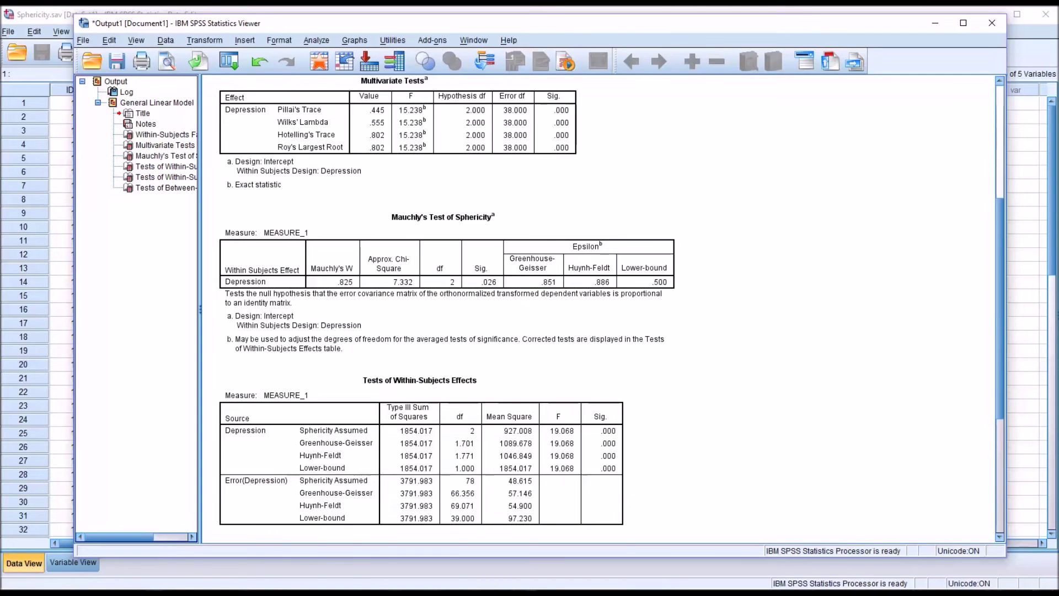
pyautogui.click(320, 41)
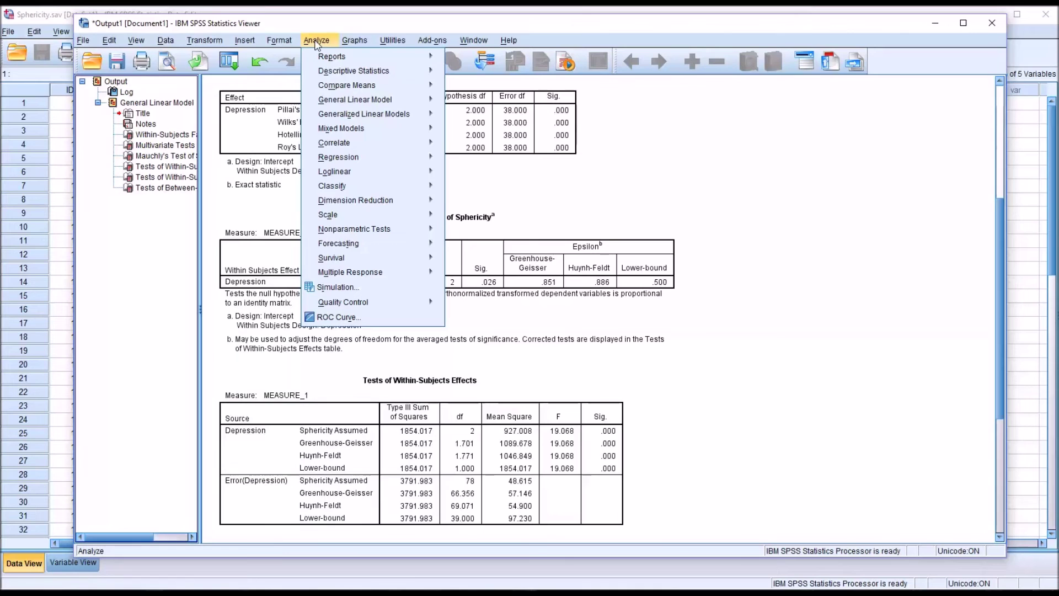
# Rerun Repeated Measures keeping Depression, with Program as the between-subjects factor
pyautogui.moveTo(347, 100)
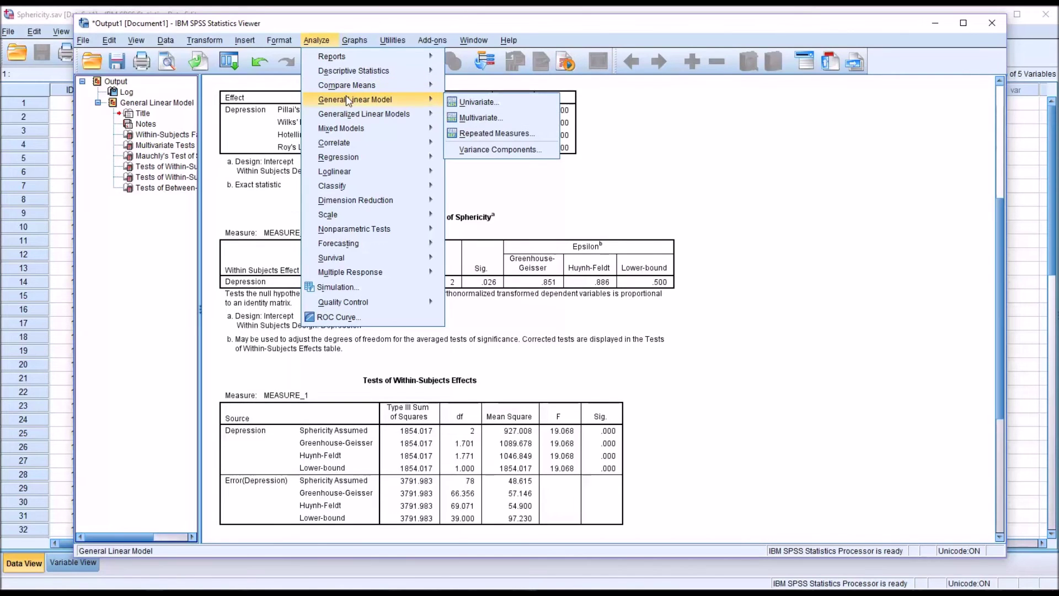
pyautogui.click(497, 134)
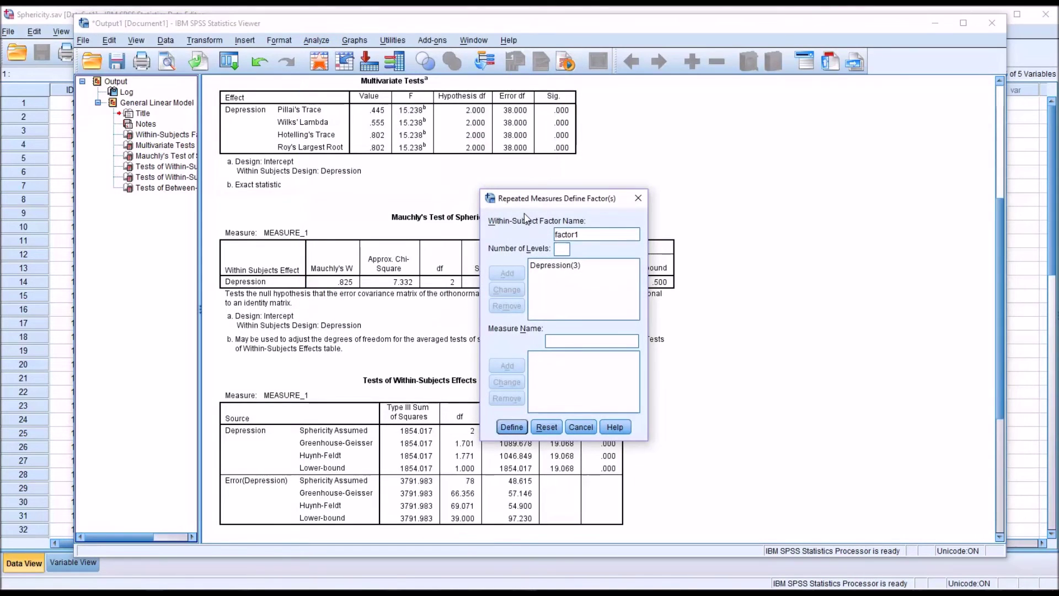
pyautogui.click(512, 427)
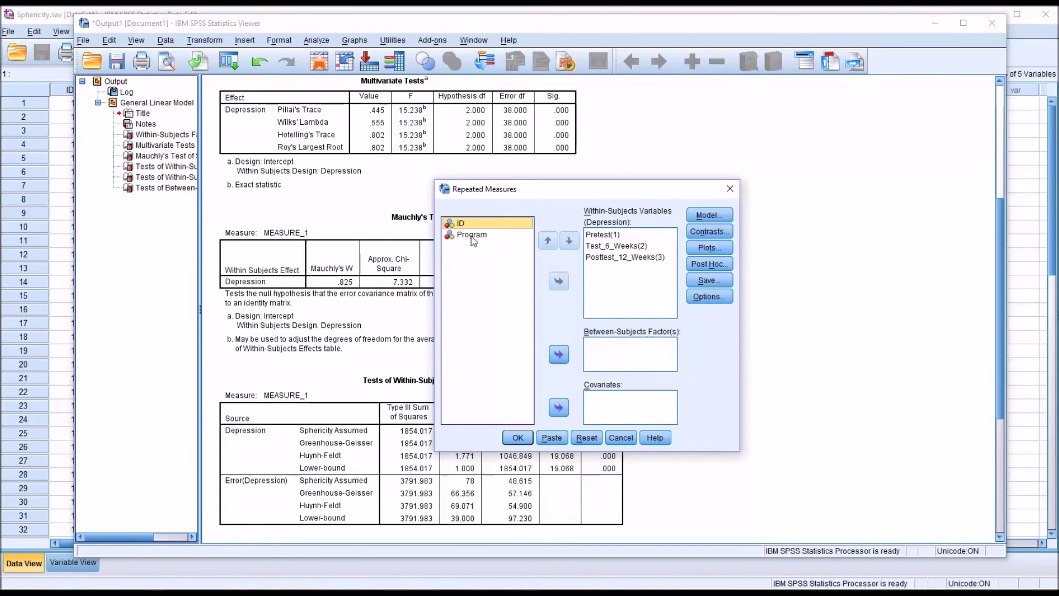
pyautogui.moveTo(473, 235); pyautogui.dragTo(588, 354)
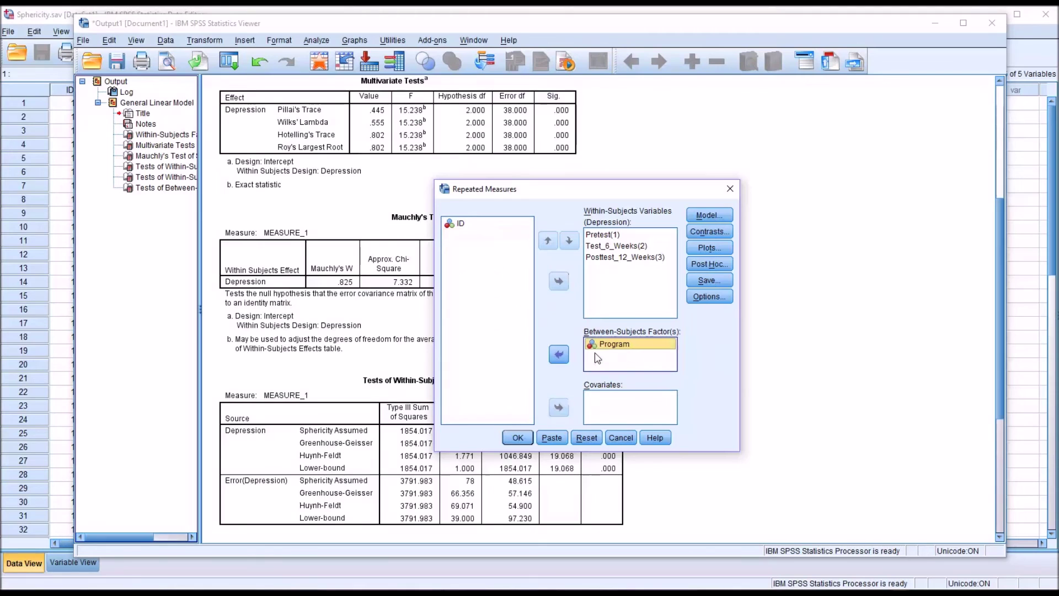
pyautogui.click(517, 438)
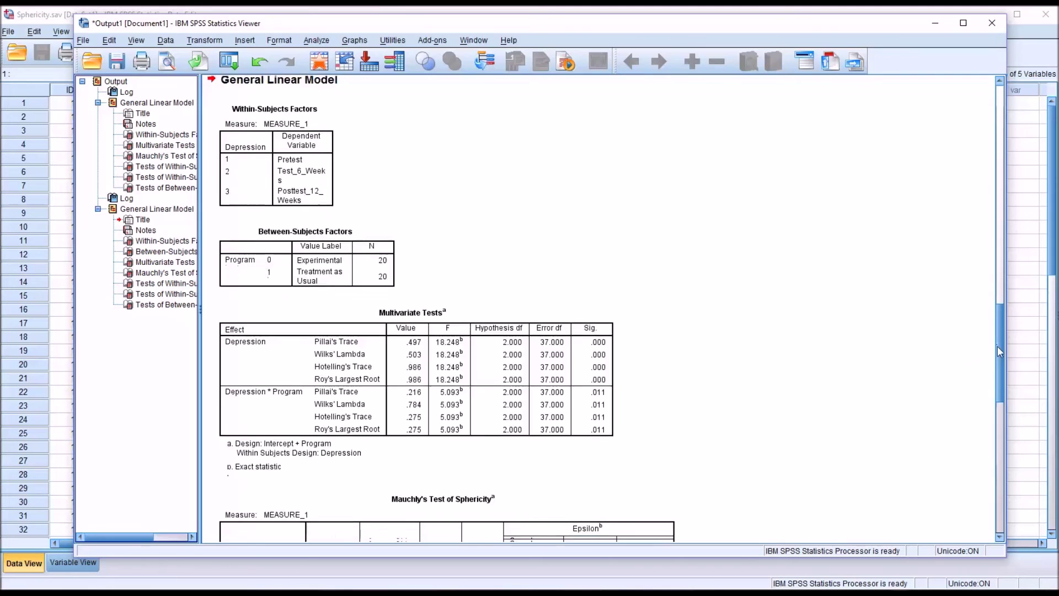
pyautogui.moveTo(997, 345); pyautogui.dragTo(995, 426)
pyautogui.click(479, 259)
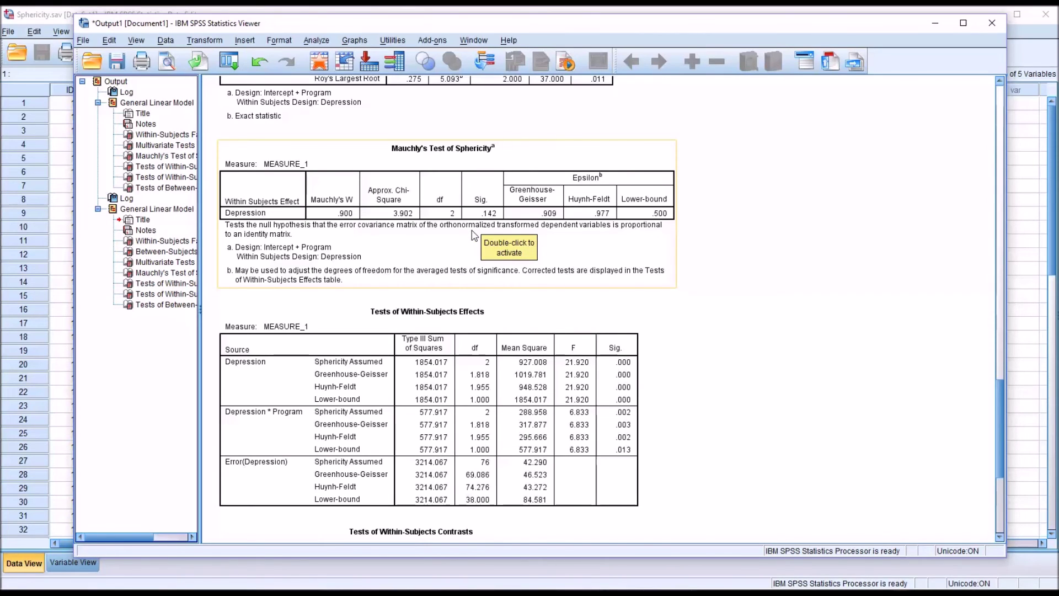
pyautogui.click(744, 312)
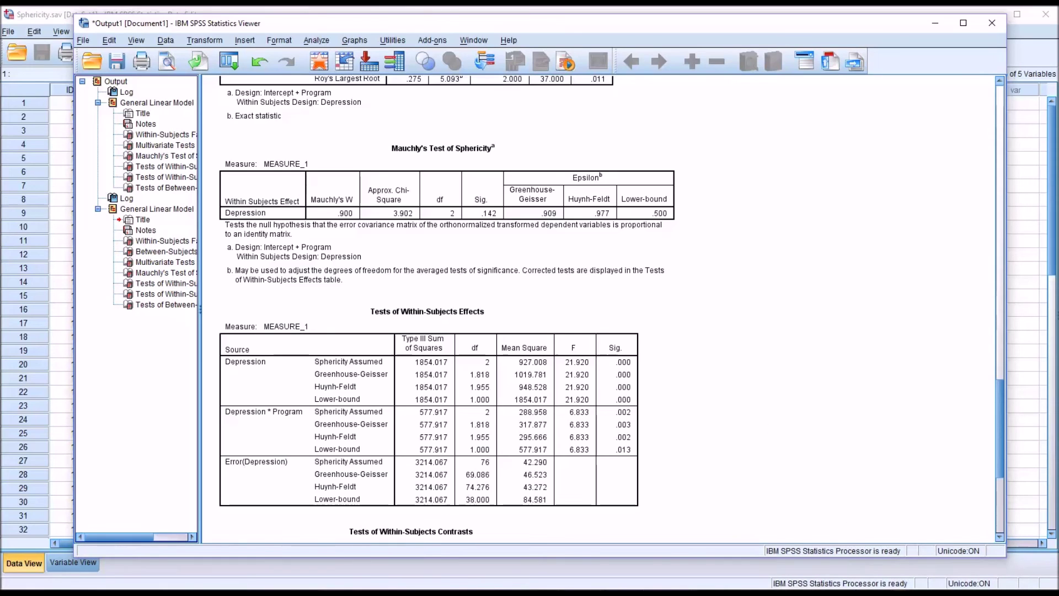
pyautogui.click(562, 390)
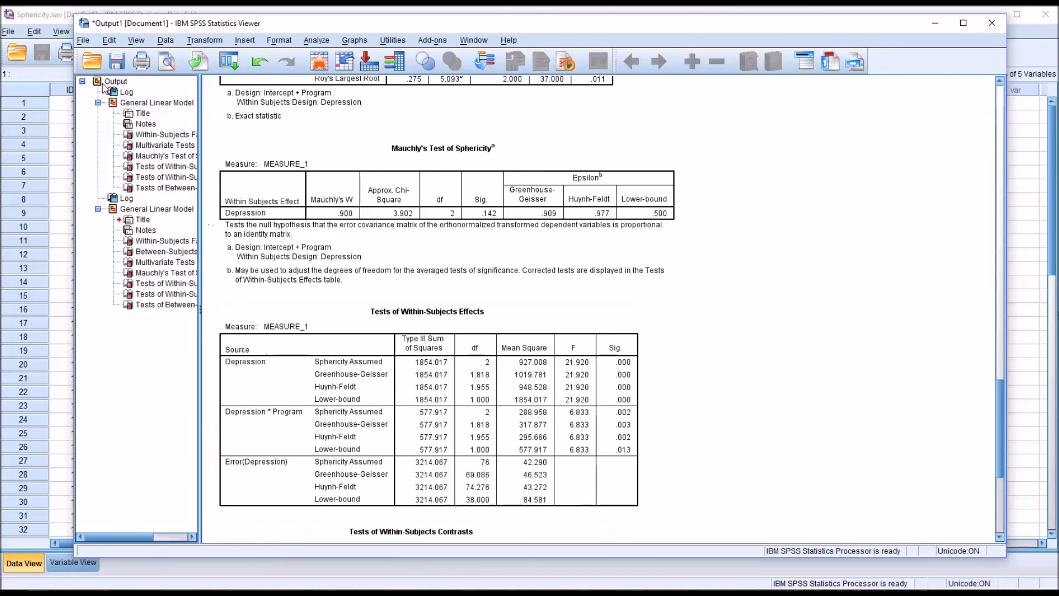
# Bring the Sphericity.sav Data Editor window back to the front
pyautogui.click(52, 17)
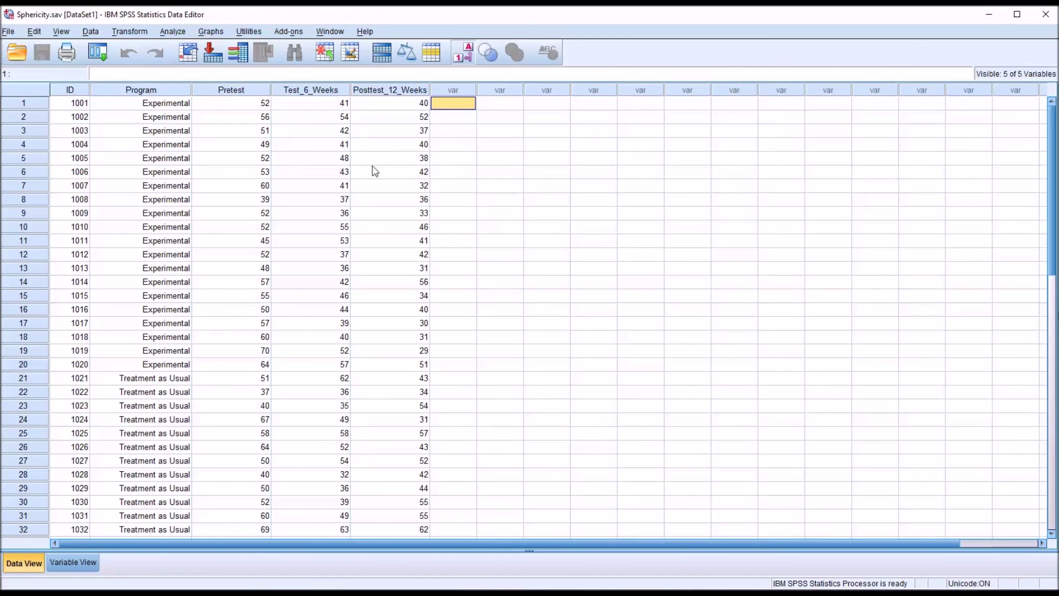
pyautogui.click(250, 91)
pyautogui.click(308, 91)
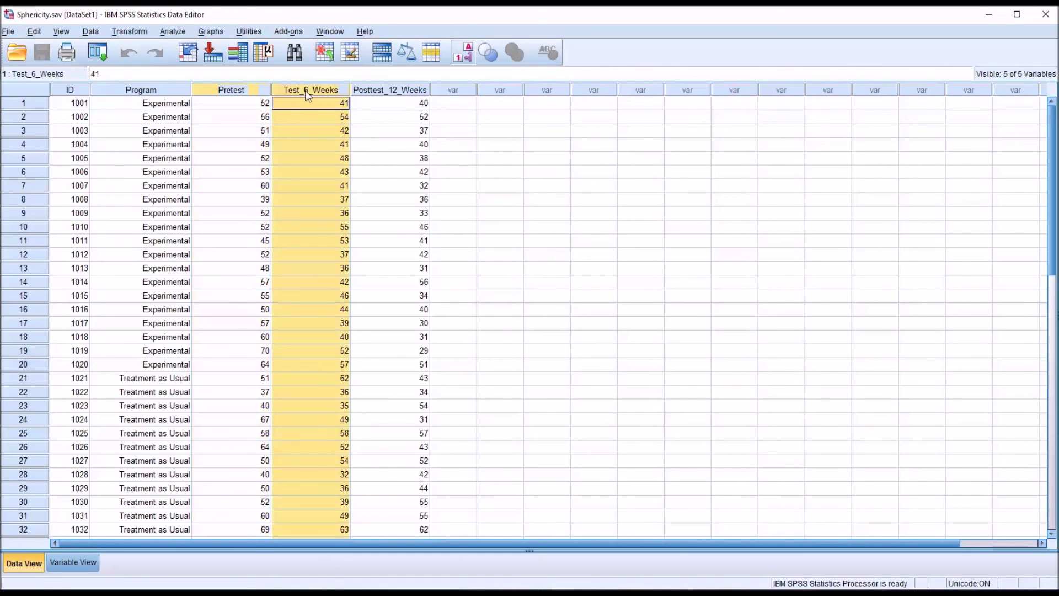
pyautogui.click(362, 91)
pyautogui.press('Right')
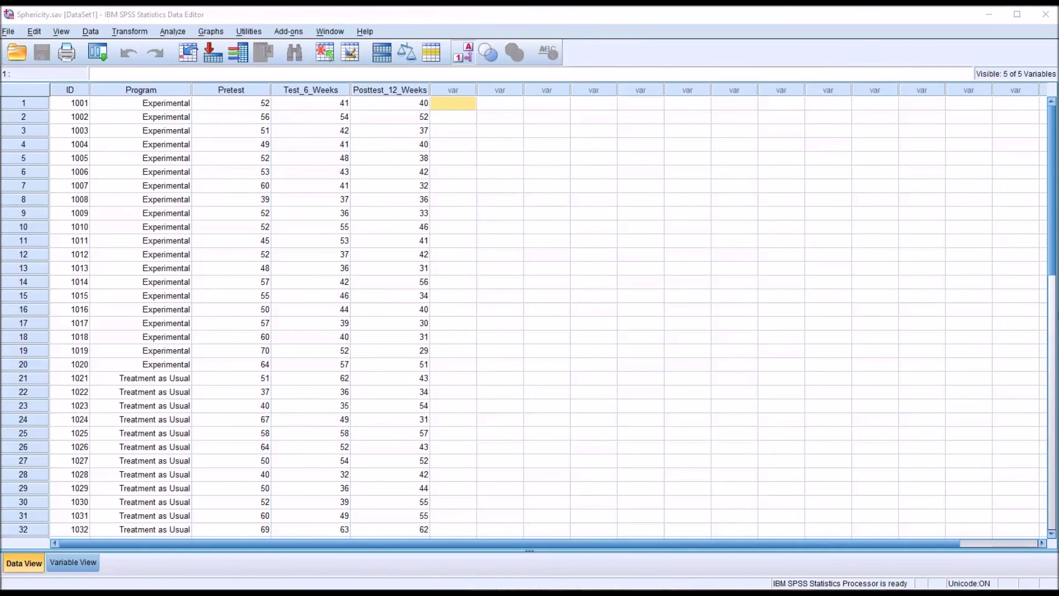